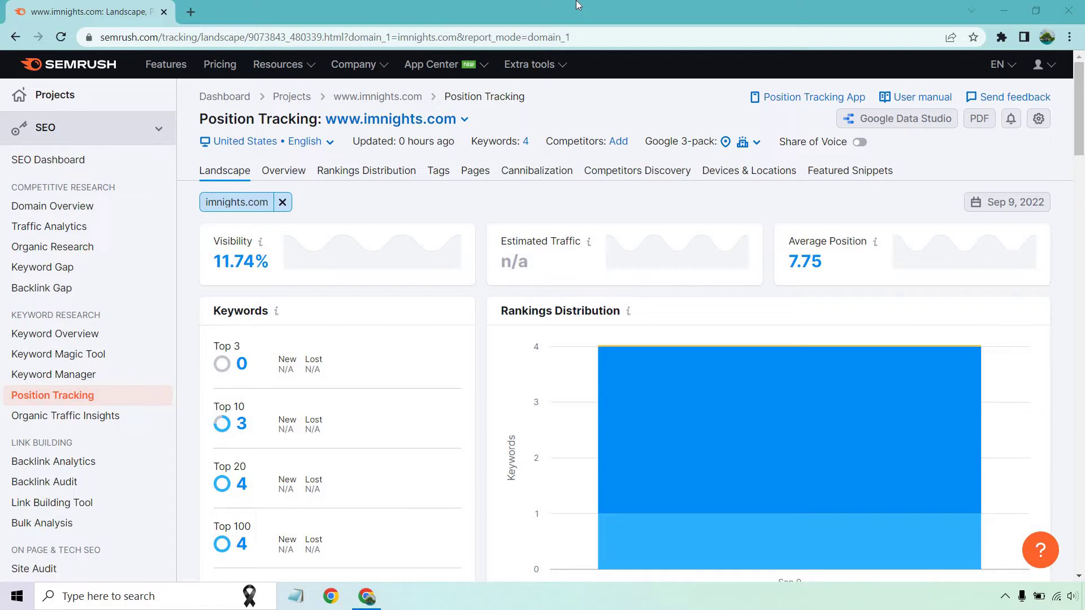
Scroll through the Position Tracking Landscape report for imnights.com
{"action": "scroll", "coordinate": [483, 151], "scroll_direction": "down", "scroll_amount": 3}
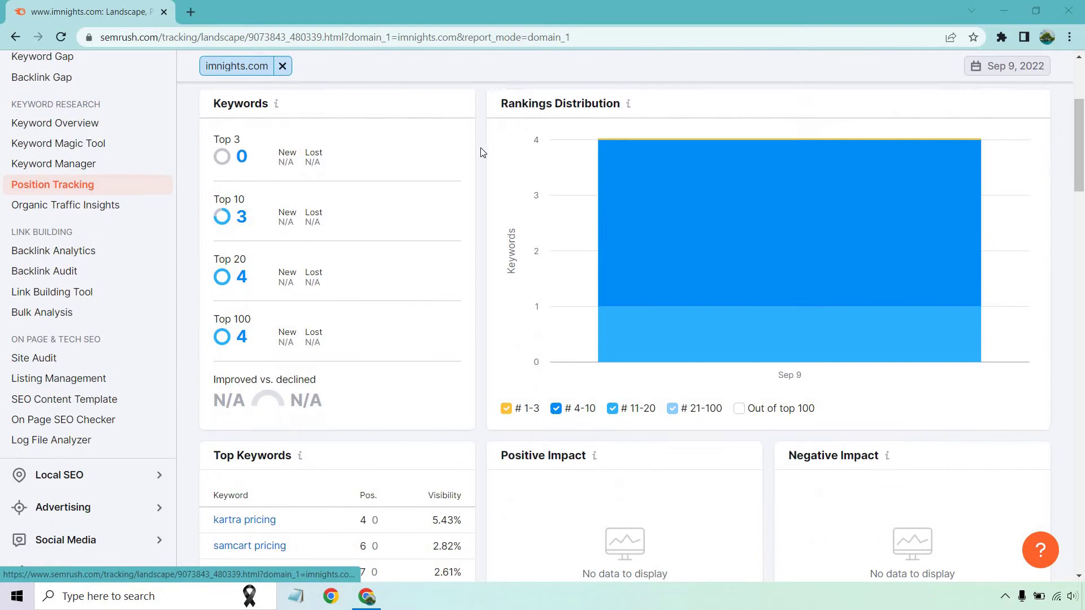
{"action": "scroll", "coordinate": [480, 147], "scroll_direction": "down", "scroll_amount": 2}
{"action": "scroll", "coordinate": [475, 141], "scroll_direction": "up", "scroll_amount": 4}
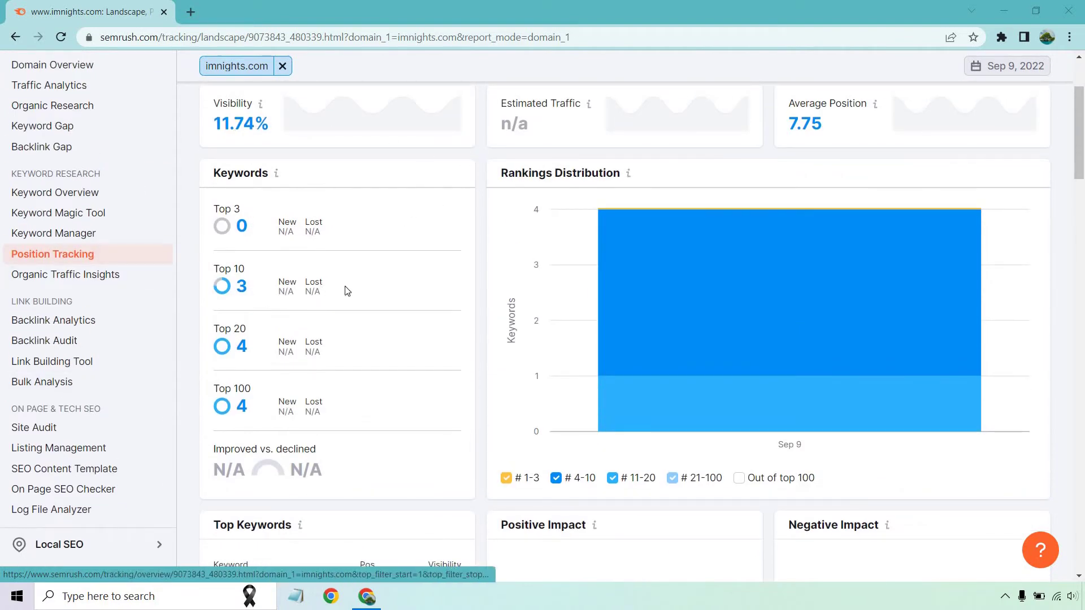
{"action": "scroll", "coordinate": [470, 198], "scroll_direction": "down", "scroll_amount": 2}
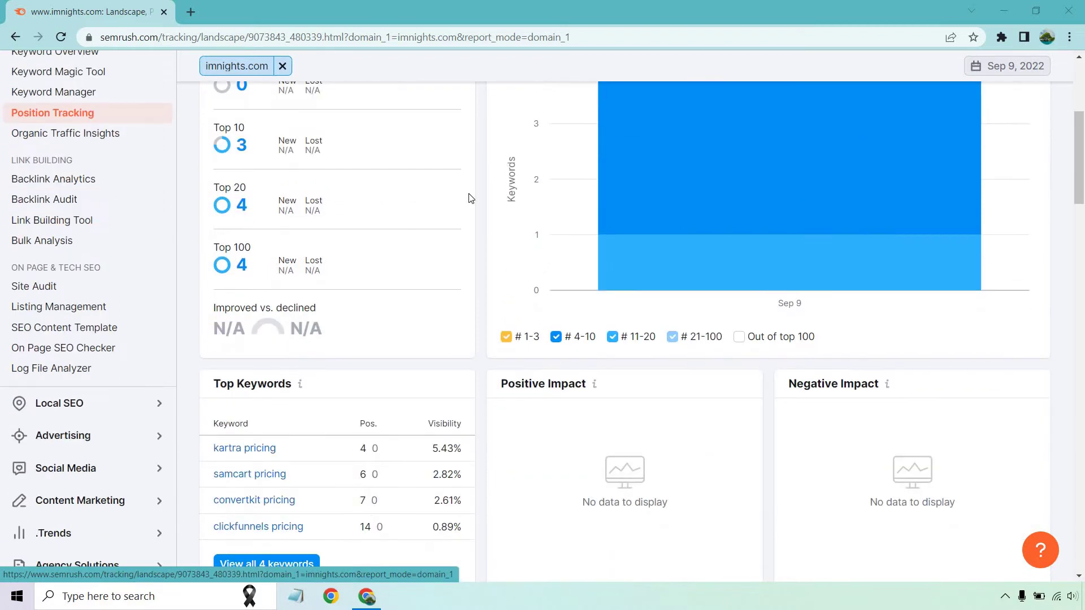
{"action": "scroll", "coordinate": [494, 216], "scroll_direction": "up", "scroll_amount": 2}
{"action": "mouse_move", "coordinate": [696, 246]}
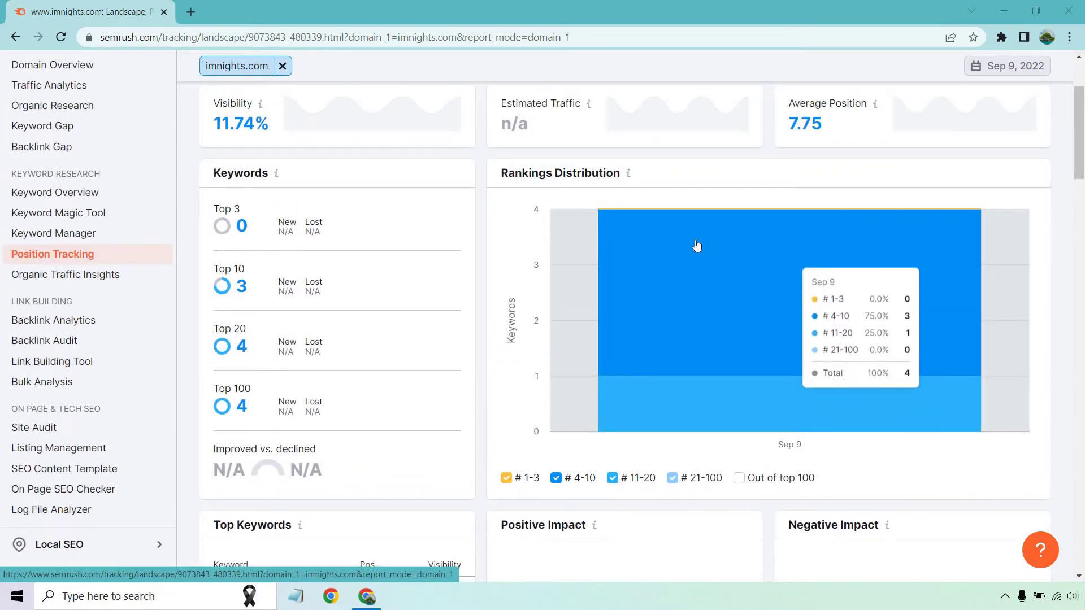
{"action": "scroll", "coordinate": [505, 136], "scroll_direction": "down", "scroll_amount": 4}
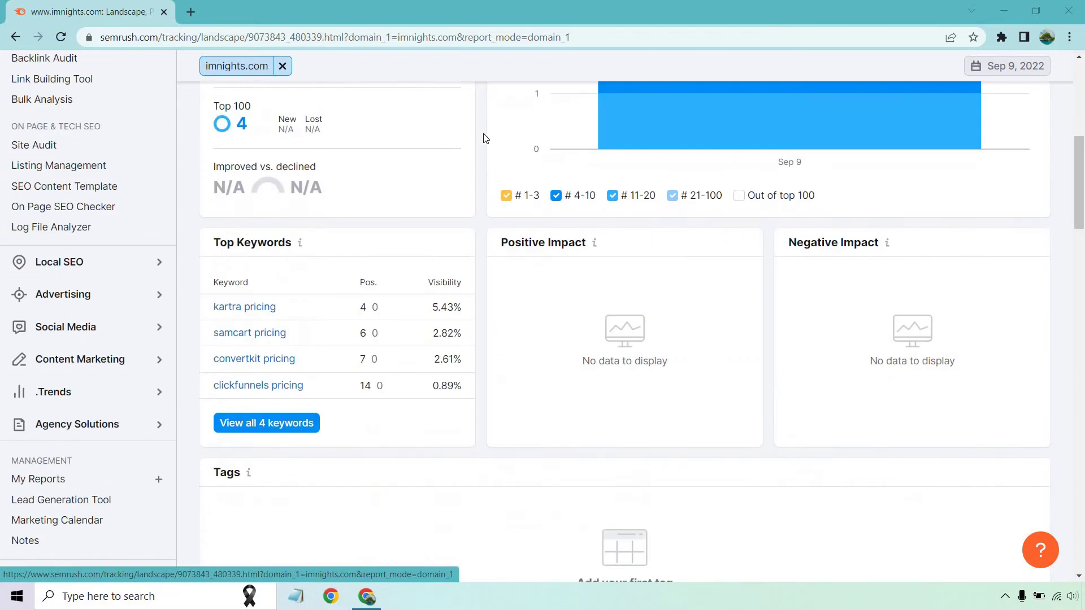
{"action": "scroll", "coordinate": [481, 134], "scroll_direction": "down", "scroll_amount": 4}
{"action": "scroll", "coordinate": [480, 135], "scroll_direction": "down", "scroll_amount": 3}
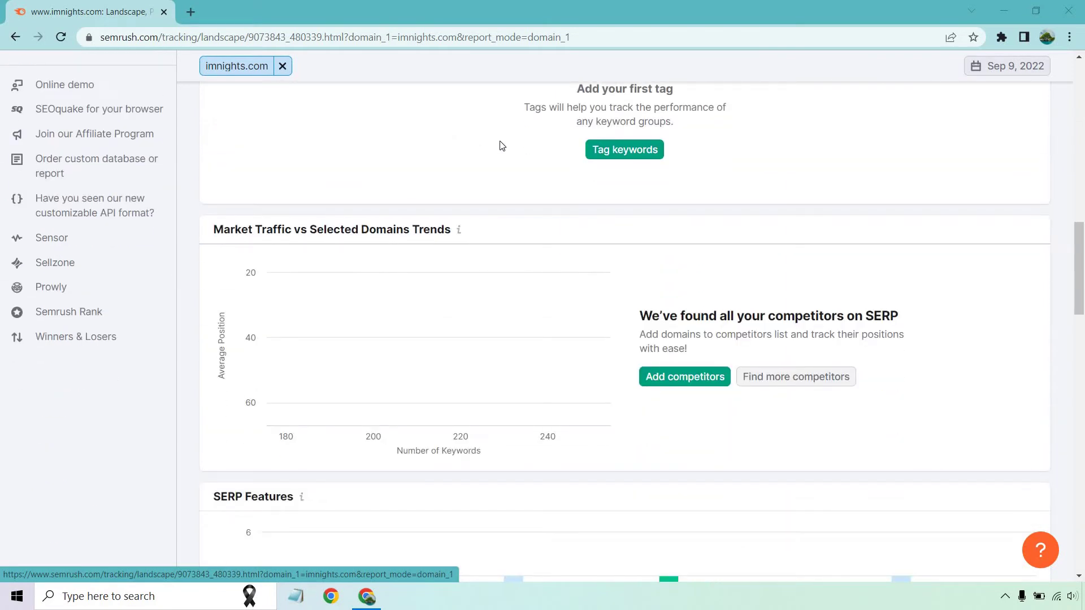
{"action": "scroll", "coordinate": [502, 145], "scroll_direction": "down", "scroll_amount": 3}
{"action": "scroll", "coordinate": [554, 160], "scroll_direction": "down", "scroll_amount": 2}
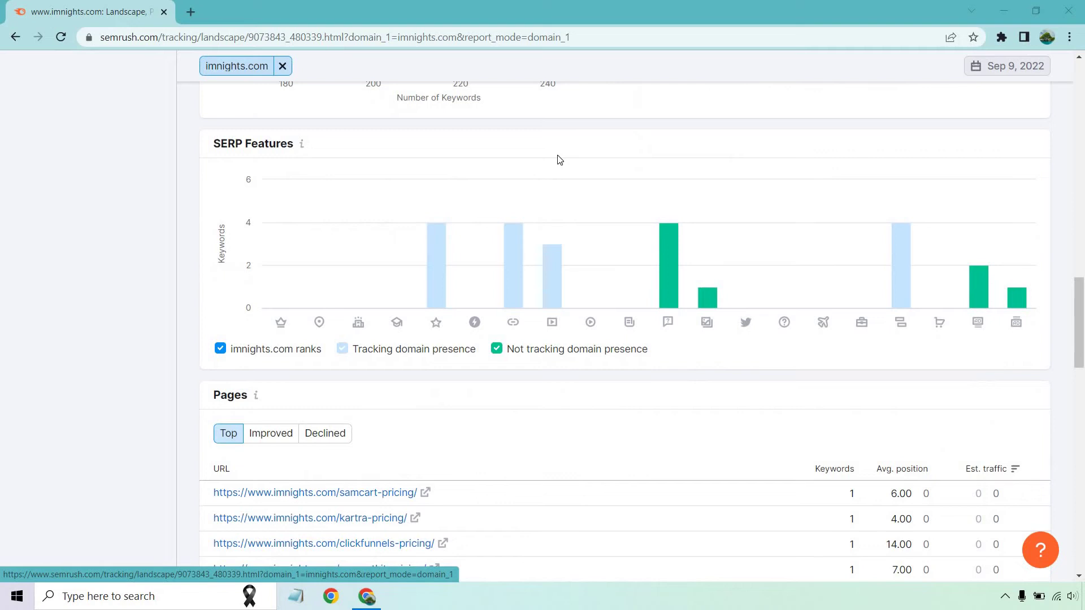
{"action": "scroll", "coordinate": [560, 163], "scroll_direction": "up", "scroll_amount": 10}
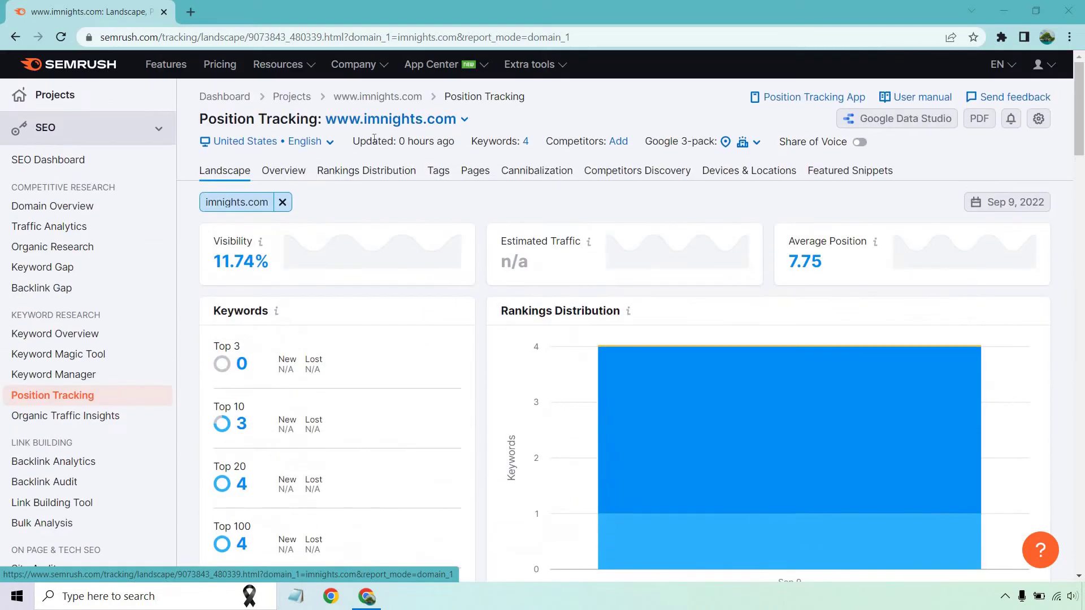
Show the Overview rankings: kartra pricing 4, samcart 6, convertkit 7, clickfunnels 14
{"action": "left_click", "coordinate": [283, 170]}
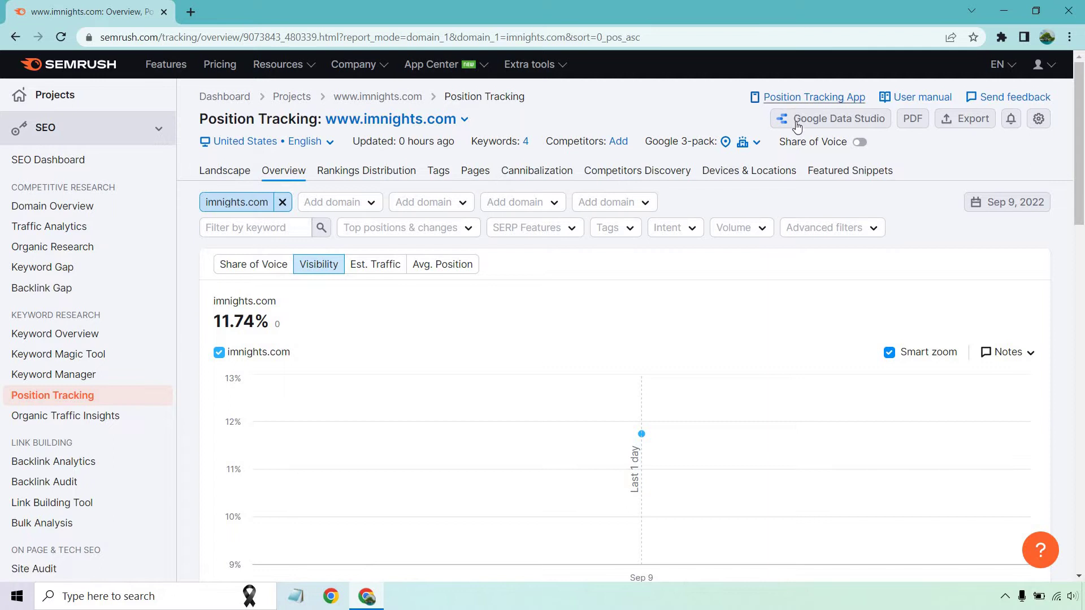
{"action": "scroll", "coordinate": [688, 282], "scroll_direction": "down", "scroll_amount": 1}
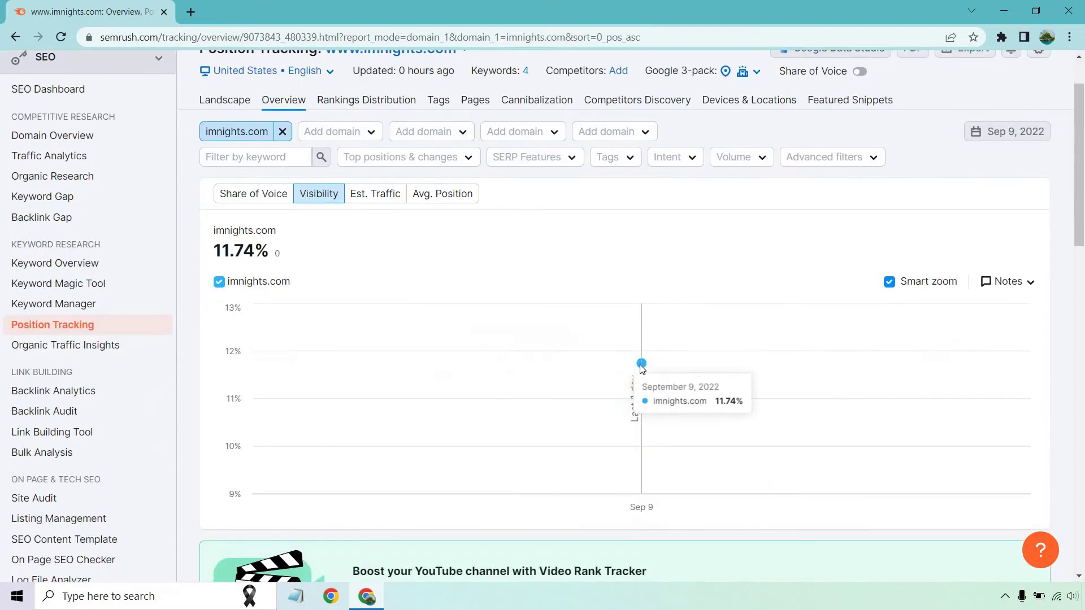
{"action": "scroll", "coordinate": [621, 193], "scroll_direction": "down", "scroll_amount": 7}
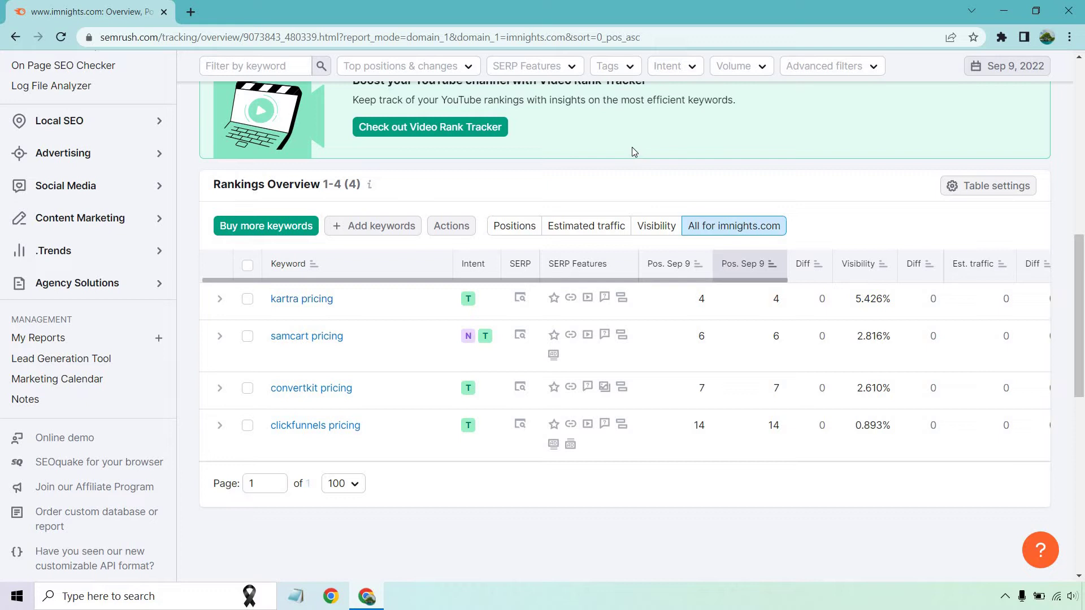
{"action": "mouse_move", "coordinate": [471, 301]}
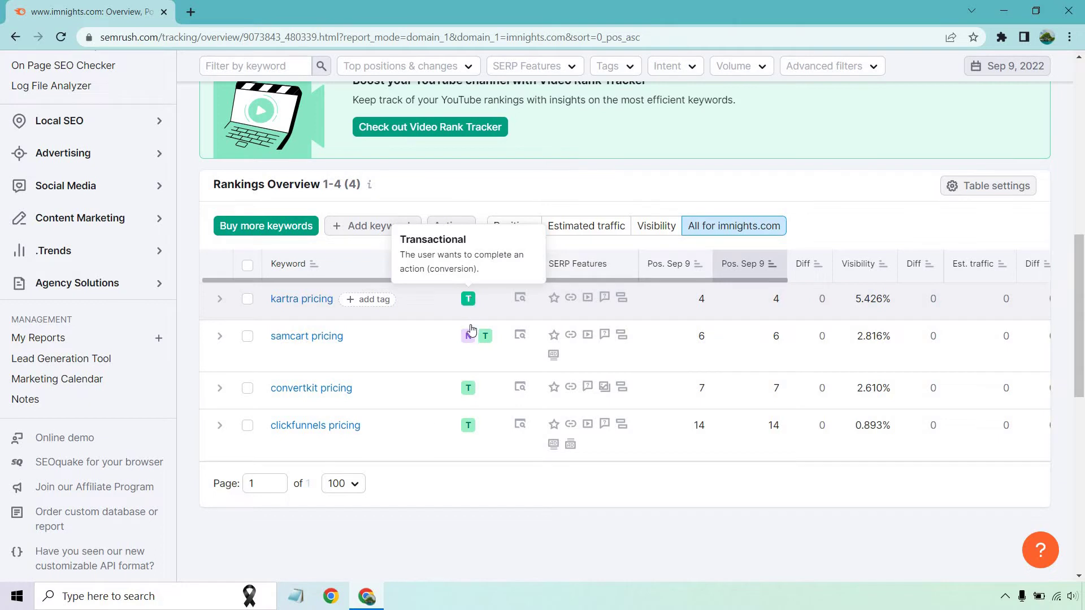
{"action": "mouse_move", "coordinate": [469, 341]}
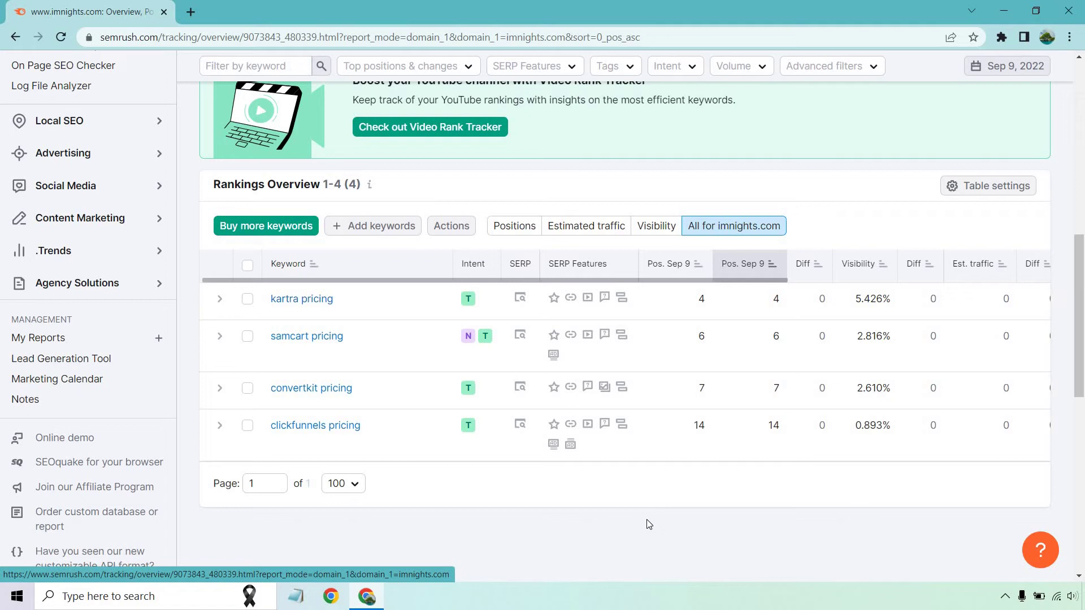
{"action": "scroll", "coordinate": [680, 353], "scroll_direction": "up", "scroll_amount": 10}
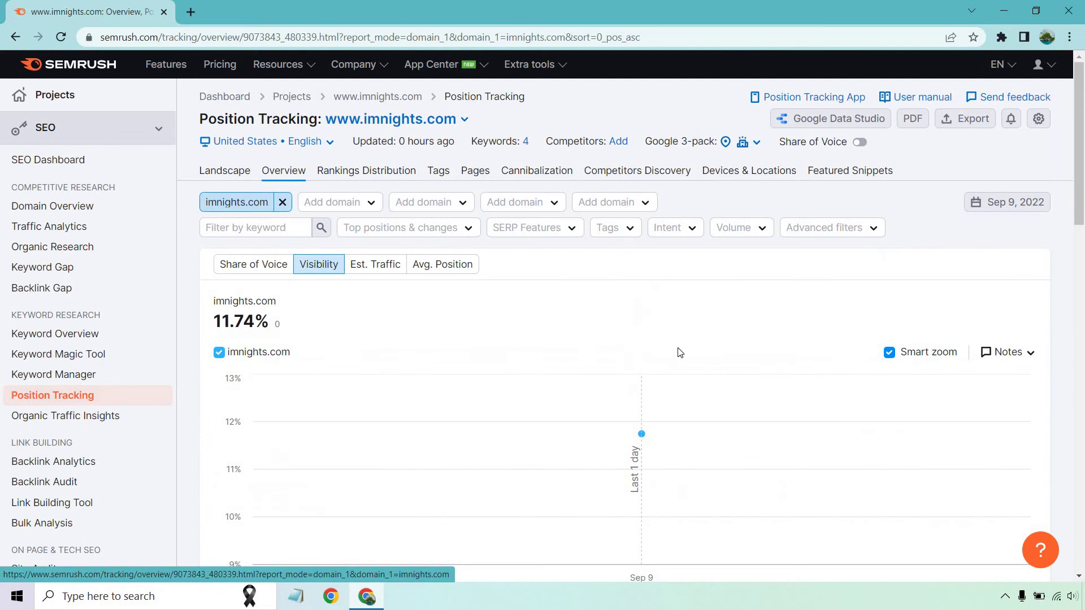
Review the Rankings Distribution tables, then view the Tags report's Guru/Business-only notice
{"action": "left_click", "coordinate": [383, 169]}
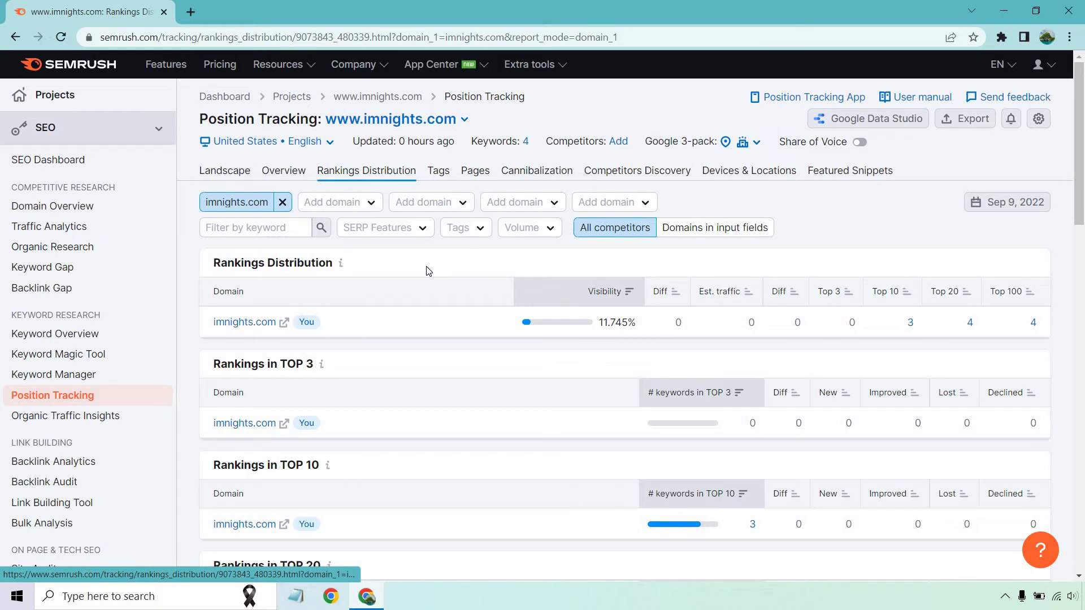
{"action": "scroll", "coordinate": [428, 271], "scroll_direction": "down", "scroll_amount": 2}
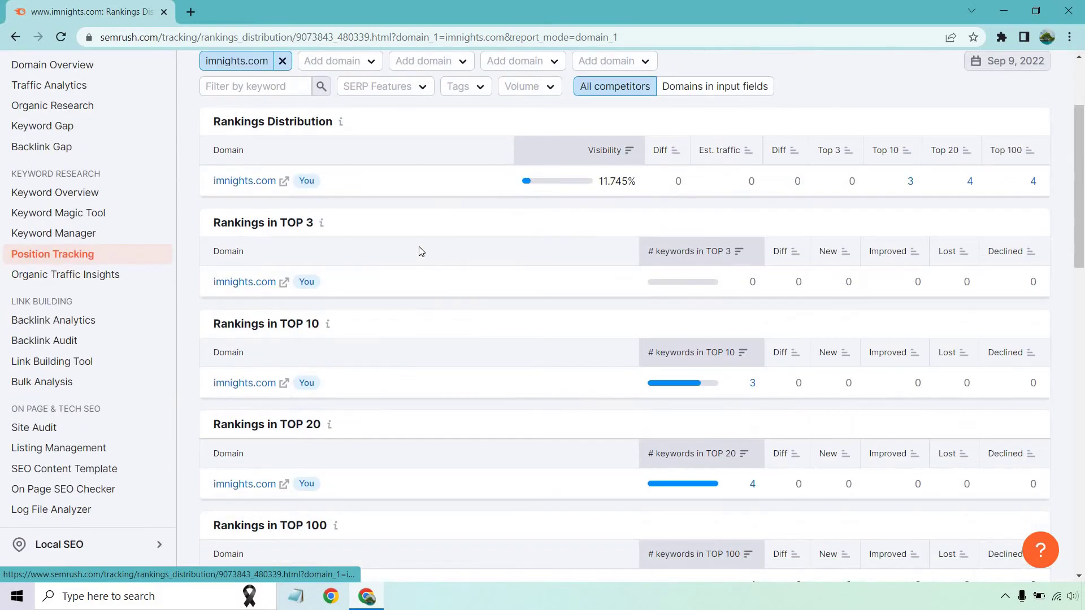
{"action": "scroll", "coordinate": [421, 248], "scroll_direction": "down", "scroll_amount": 2}
{"action": "scroll", "coordinate": [446, 283], "scroll_direction": "up", "scroll_amount": 5}
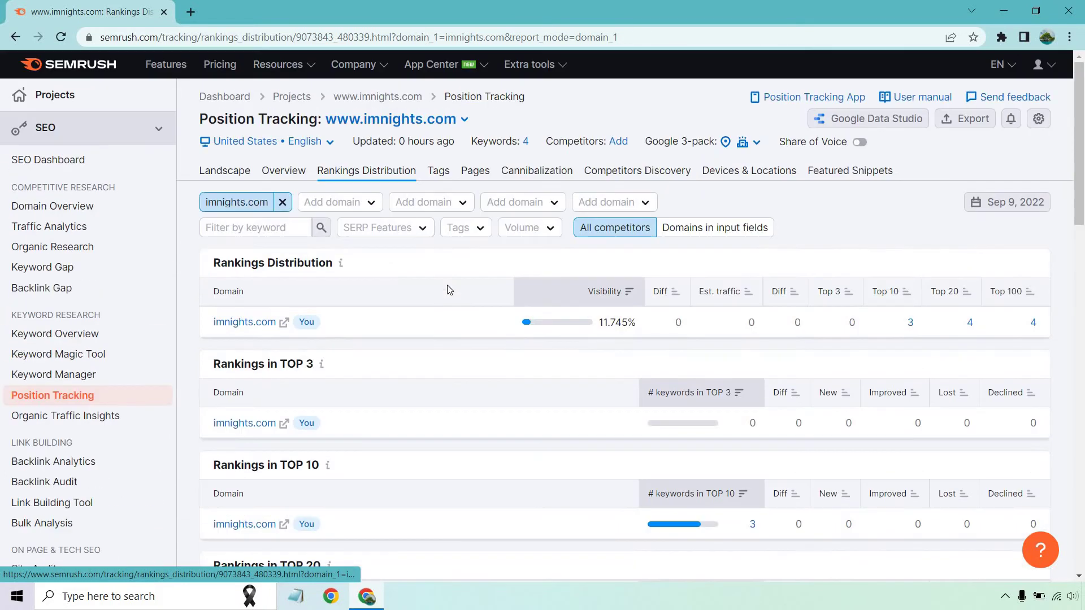
{"action": "left_click", "coordinate": [442, 174]}
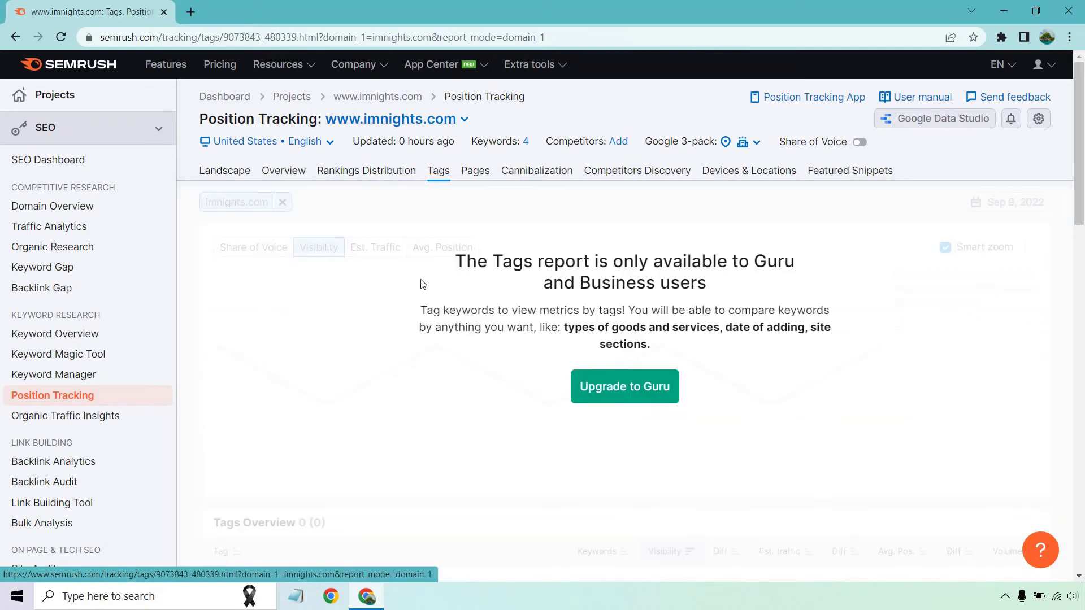
View the Pages report of ranking URLs, then the Guru/Business-only Cannibalization report
{"action": "left_click", "coordinate": [473, 180]}
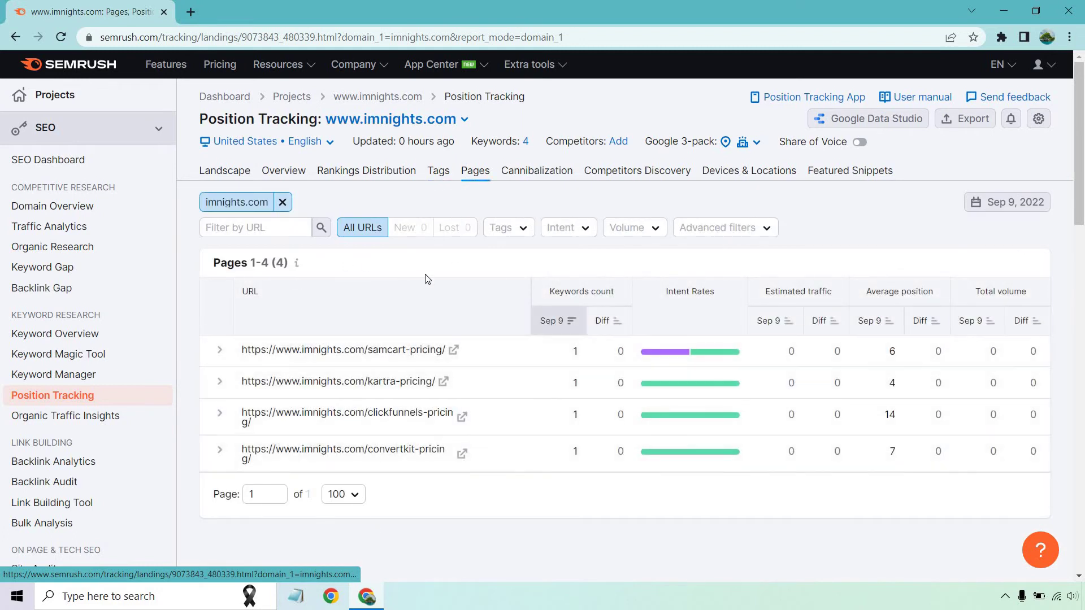
{"action": "left_click", "coordinate": [553, 182]}
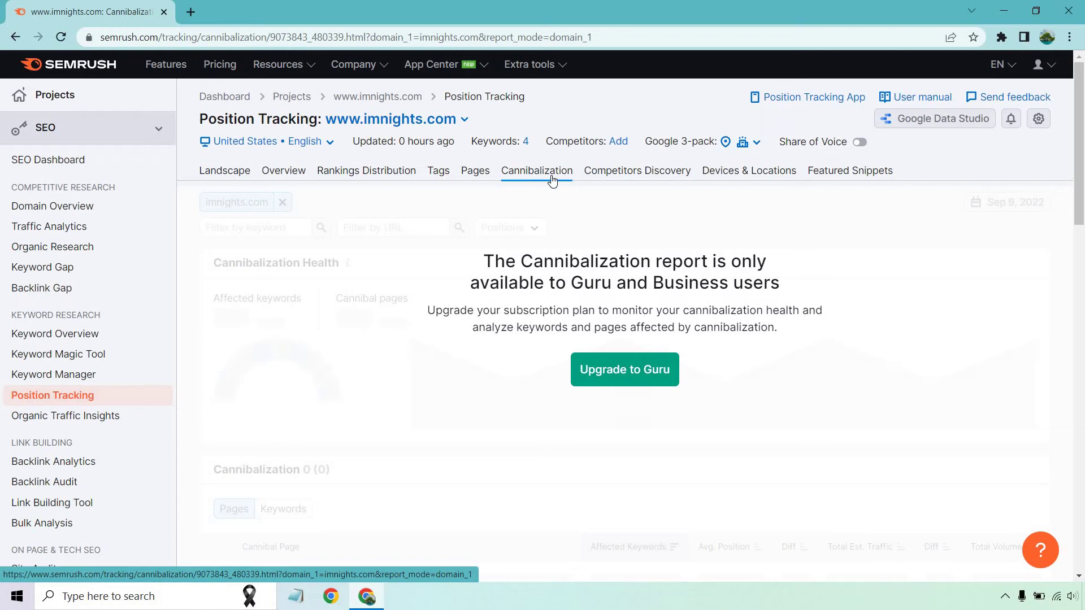
Review the Competitors Discovery map and table, led by clickfunnels.com at 25.611 visibility
{"action": "left_click", "coordinate": [630, 168]}
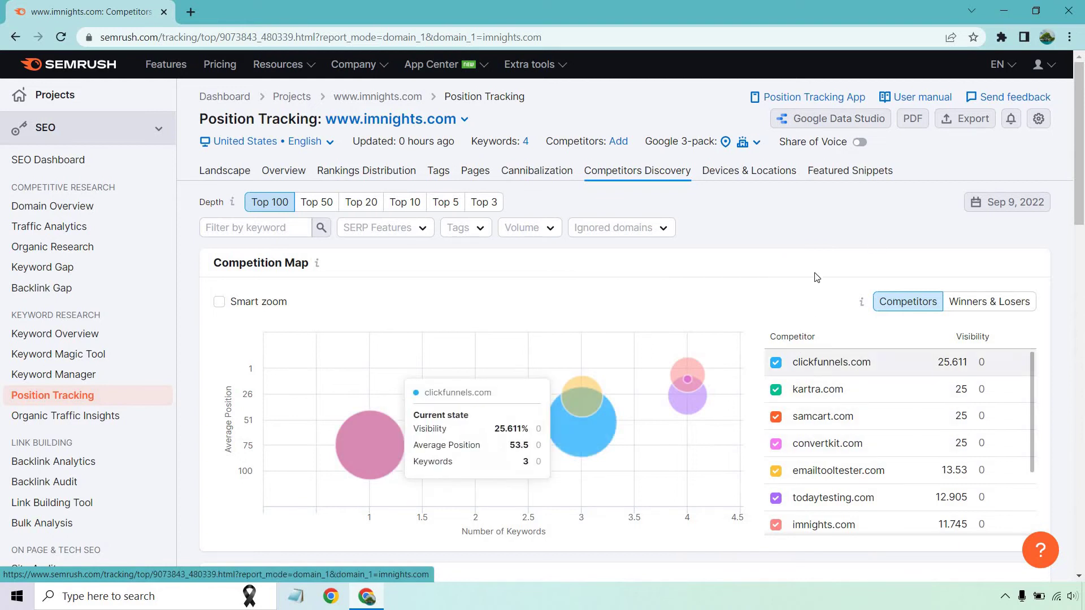
{"action": "scroll", "coordinate": [812, 263], "scroll_direction": "down", "scroll_amount": 5}
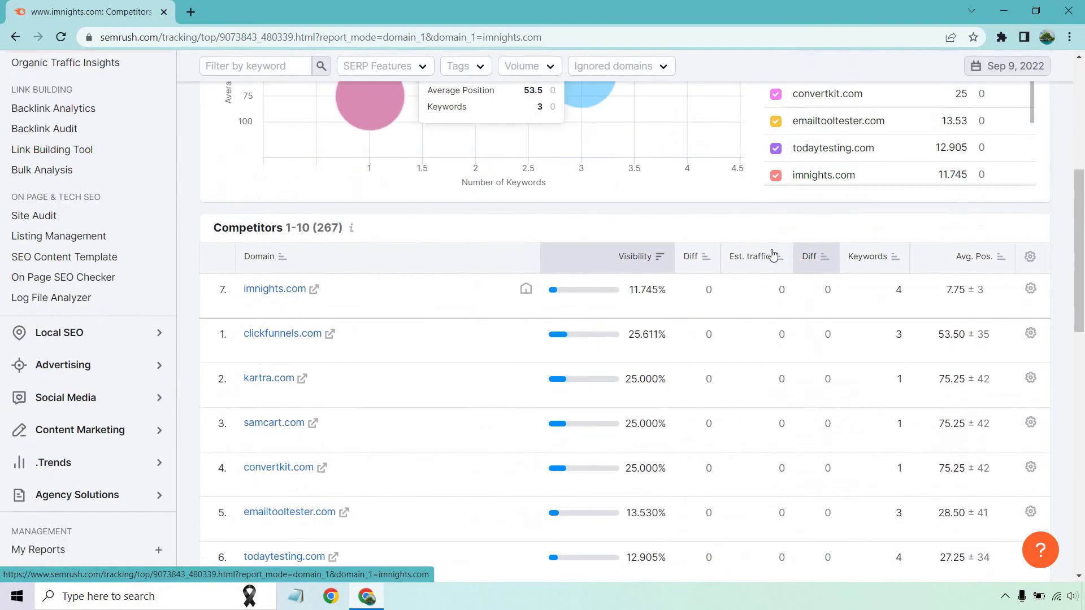
{"action": "scroll", "coordinate": [523, 227], "scroll_direction": "down", "scroll_amount": 5}
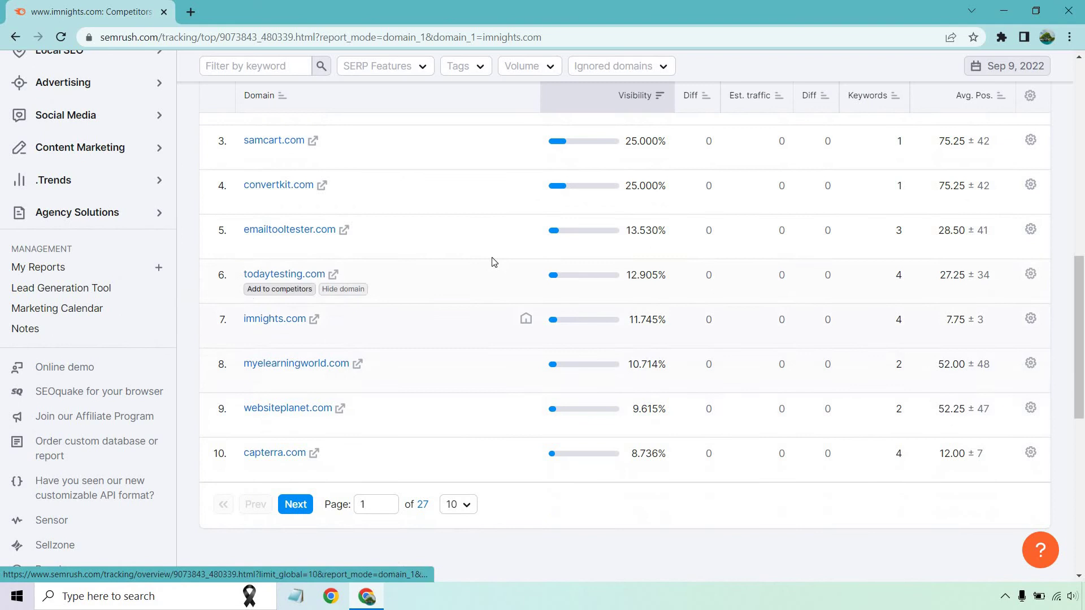
{"action": "scroll", "coordinate": [514, 337], "scroll_direction": "up", "scroll_amount": 8}
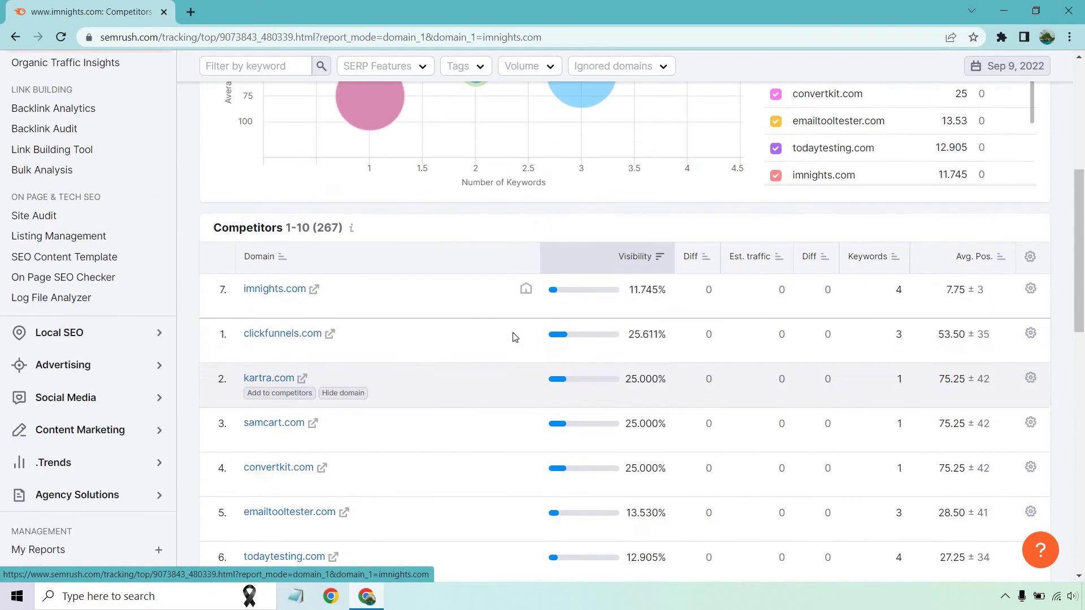
{"action": "scroll", "coordinate": [526, 334], "scroll_direction": "up", "scroll_amount": 4}
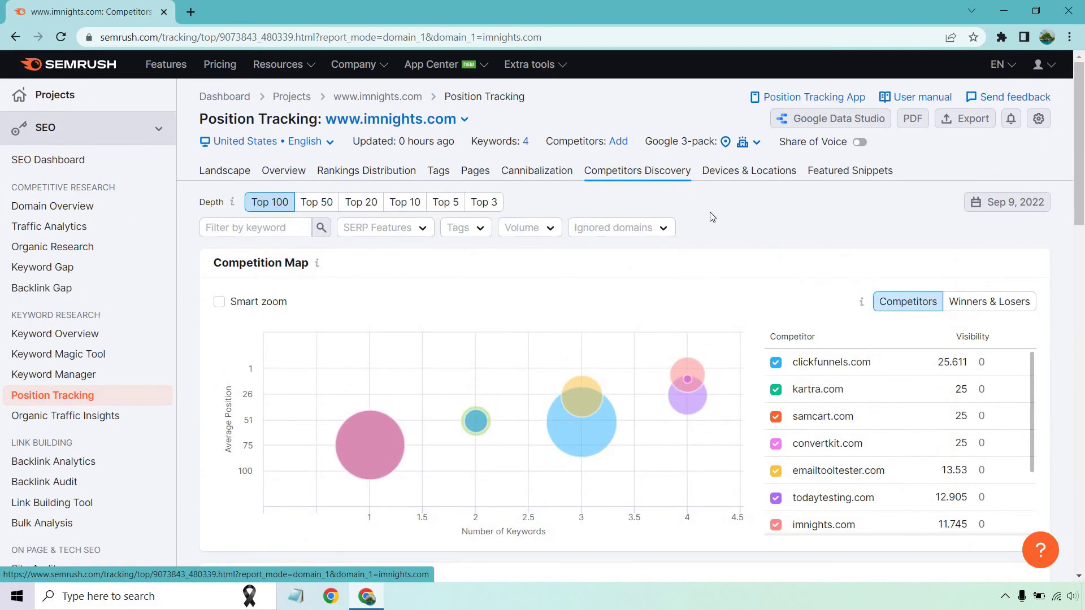
Check Featured Snippets (0 keywords, 0.0% visibility), then return to the Landscape report
{"action": "left_click", "coordinate": [832, 177]}
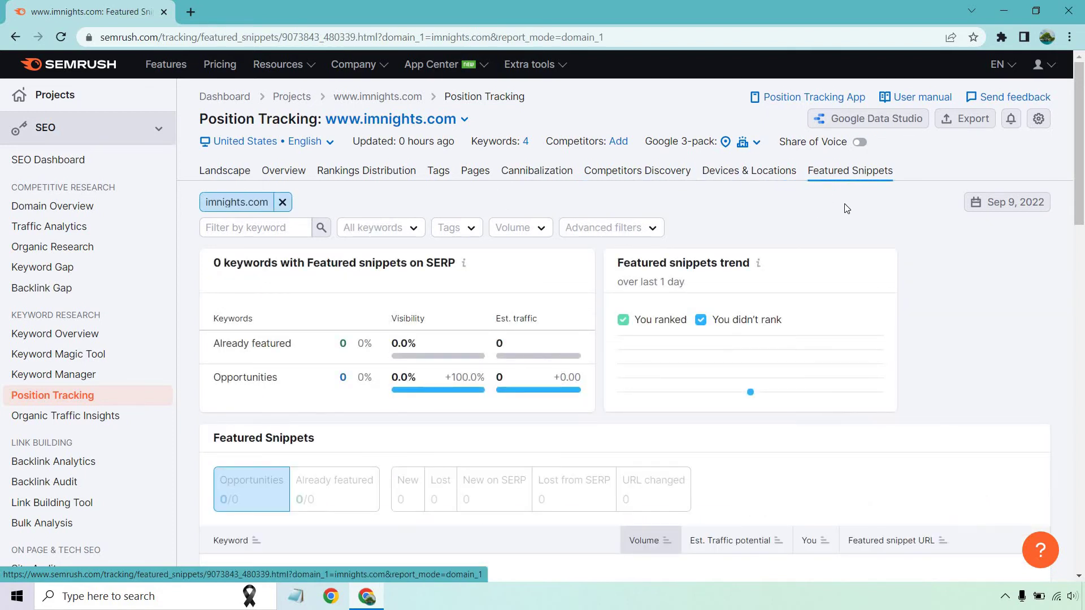
{"action": "scroll", "coordinate": [916, 210], "scroll_direction": "down", "scroll_amount": 5}
{"action": "scroll", "coordinate": [964, 199], "scroll_direction": "up", "scroll_amount": 3}
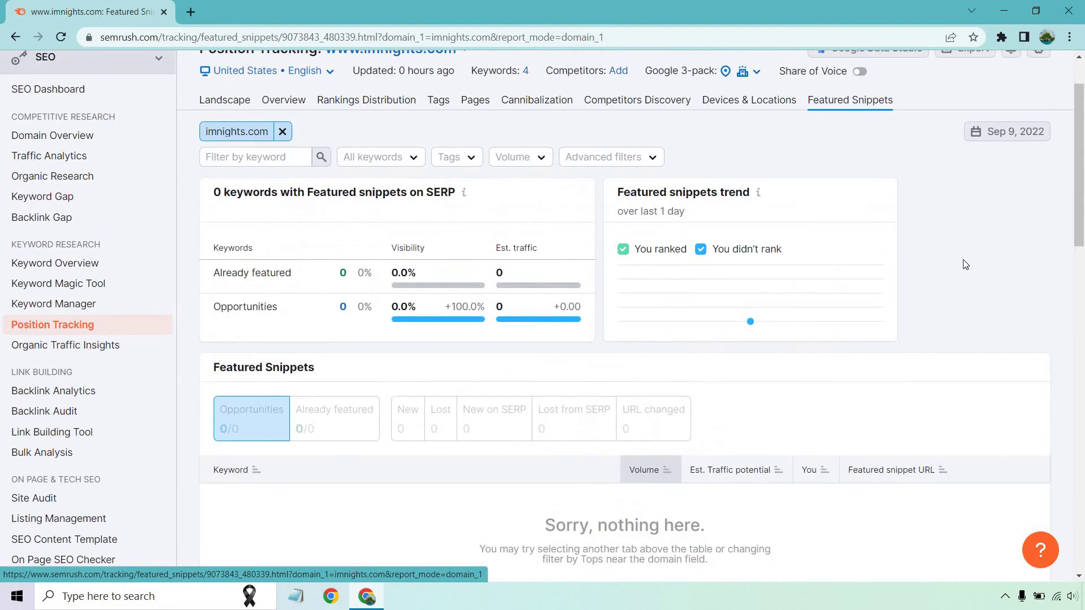
{"action": "scroll", "coordinate": [963, 265], "scroll_direction": "up", "scroll_amount": 2}
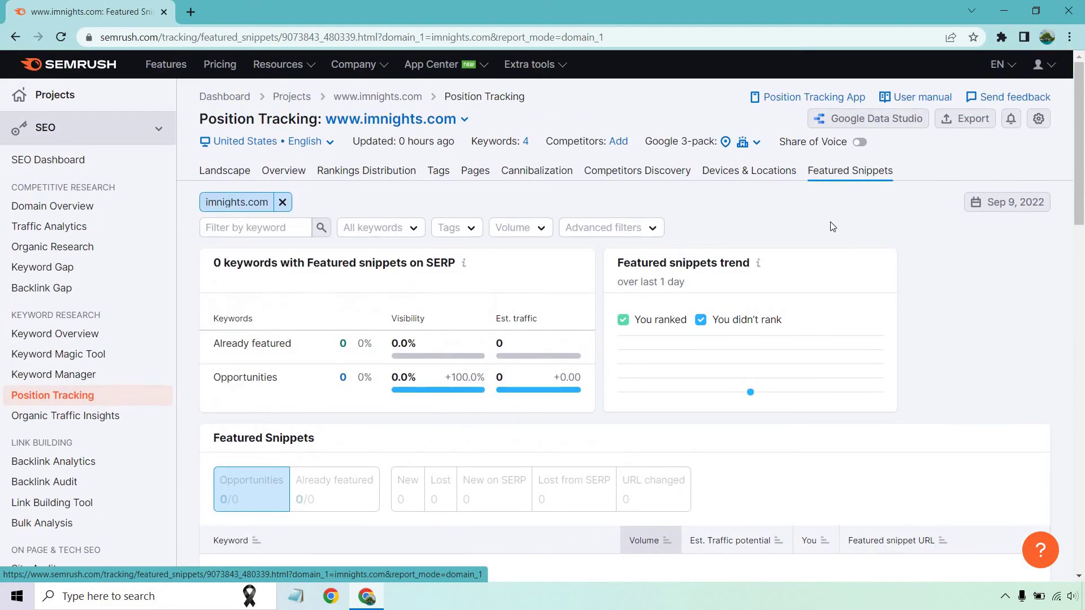
{"action": "left_click", "coordinate": [236, 175]}
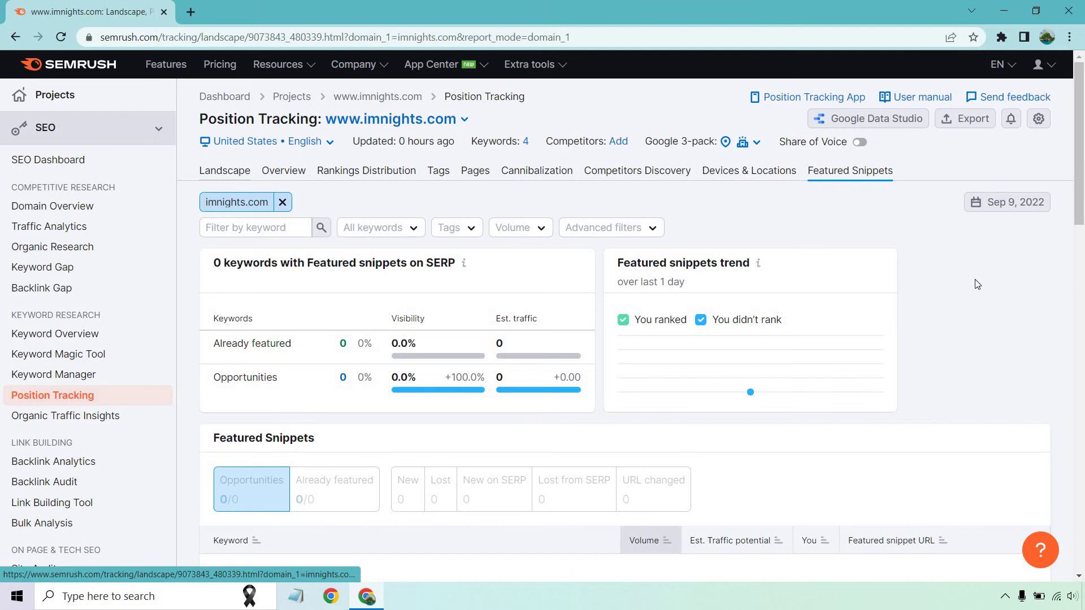